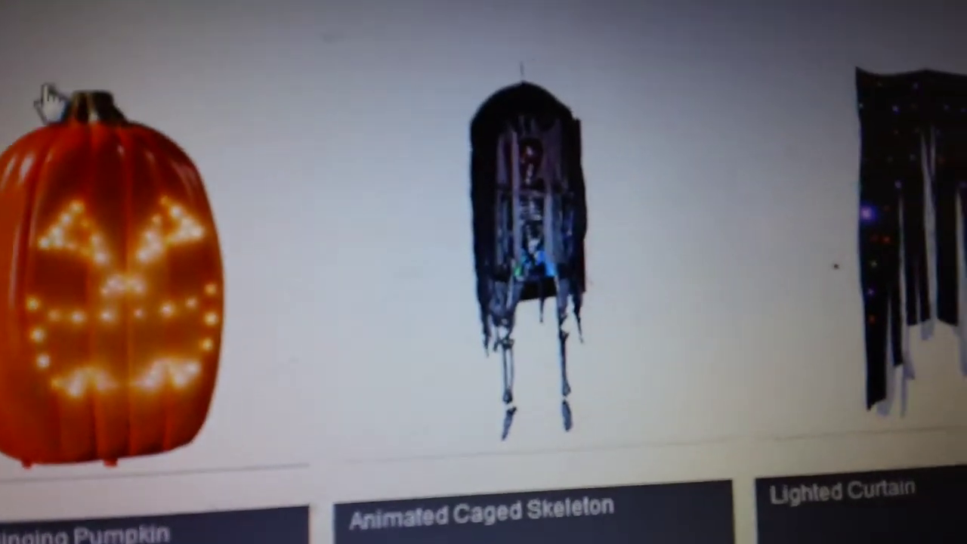
{"action": "scroll", "coordinate": [83, 147], "scroll_direction": "down", "scroll_amount": 2}
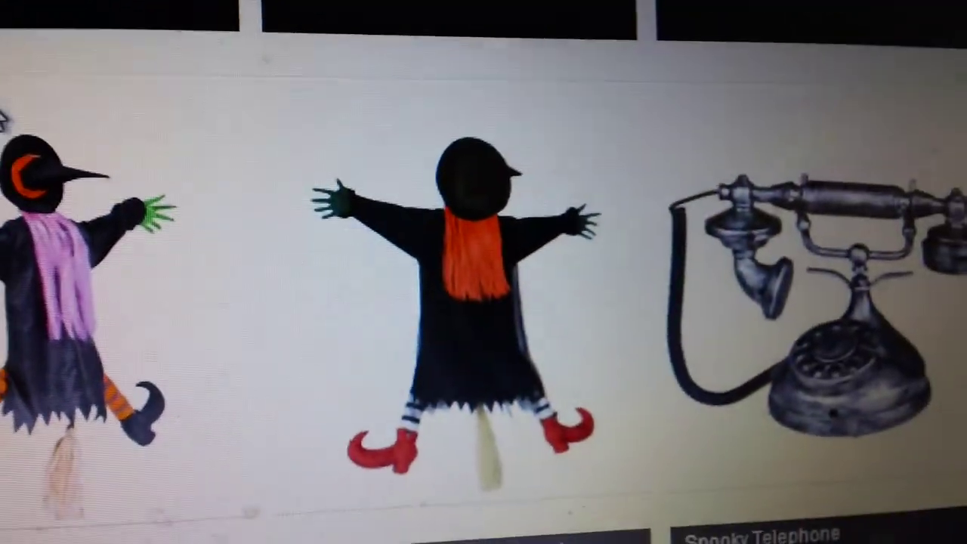
{"action": "scroll", "coordinate": [106, 200], "scroll_direction": "down", "scroll_amount": 2}
{"action": "scroll", "coordinate": [352, 264], "scroll_direction": "down", "scroll_amount": 3}
{"action": "scroll", "coordinate": [351, 264], "scroll_direction": "down", "scroll_amount": 4}
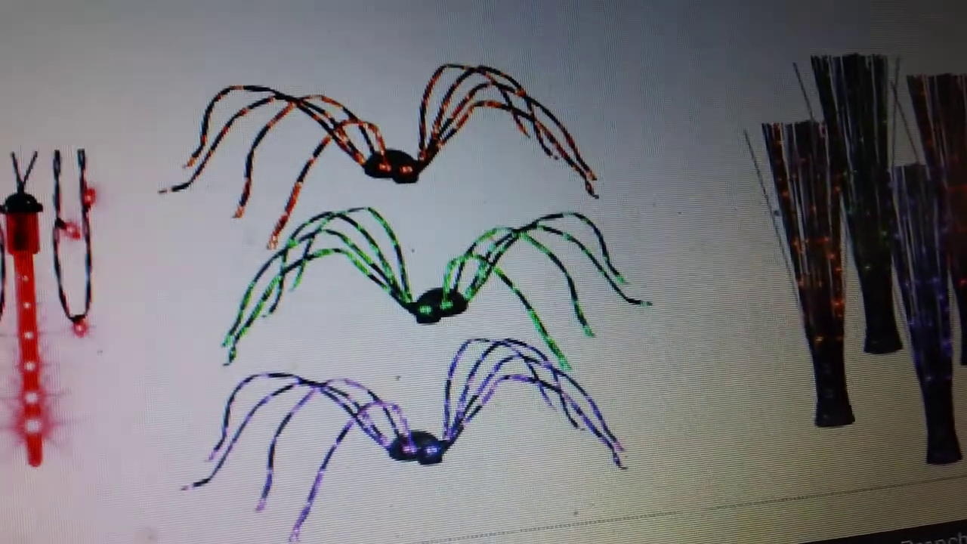
{"action": "scroll", "coordinate": [143, 83], "scroll_direction": "down", "scroll_amount": 3}
{"action": "scroll", "coordinate": [238, 108], "scroll_direction": "down", "scroll_amount": 3}
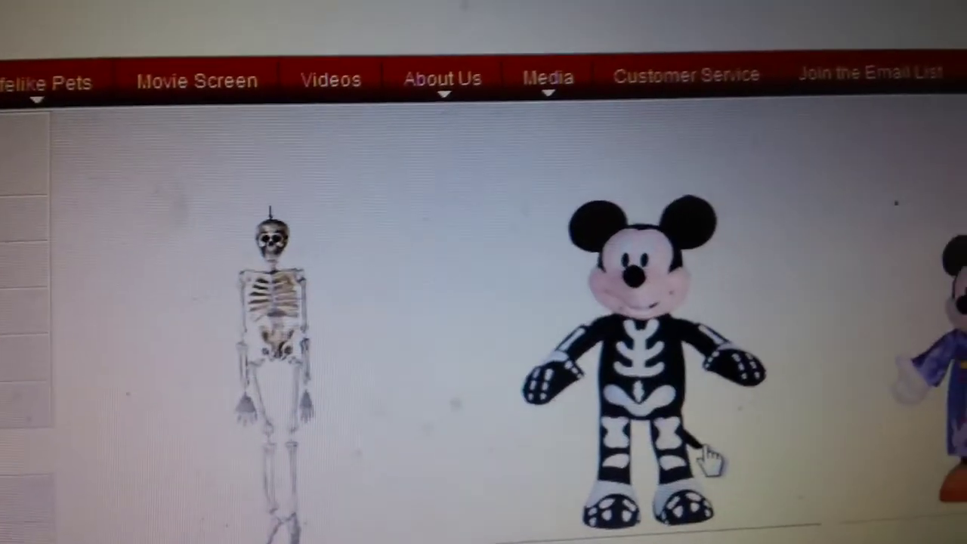
{"action": "scroll", "coordinate": [646, 460], "scroll_direction": "down", "scroll_amount": 2}
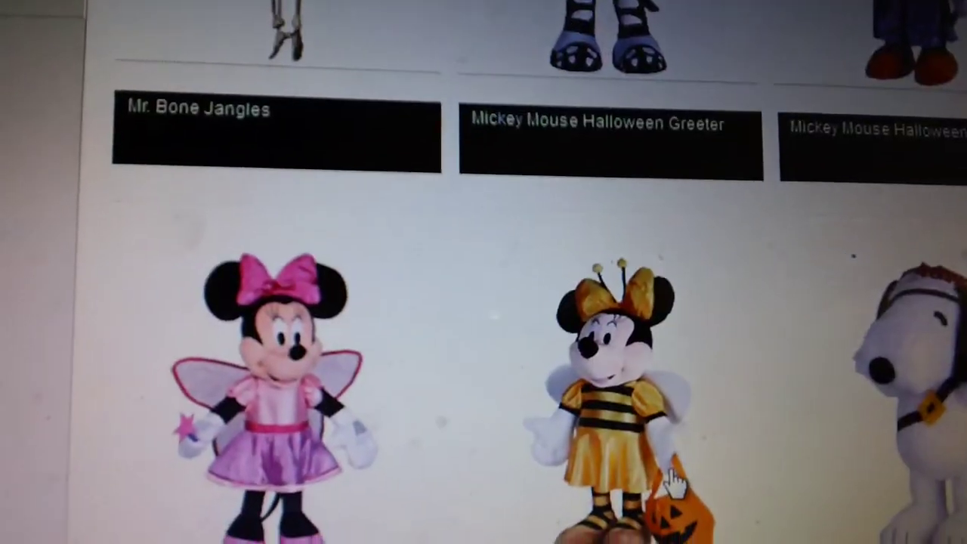
{"action": "scroll", "coordinate": [675, 480], "scroll_direction": "down", "scroll_amount": 3}
{"action": "scroll", "coordinate": [656, 522], "scroll_direction": "down", "scroll_amount": 4}
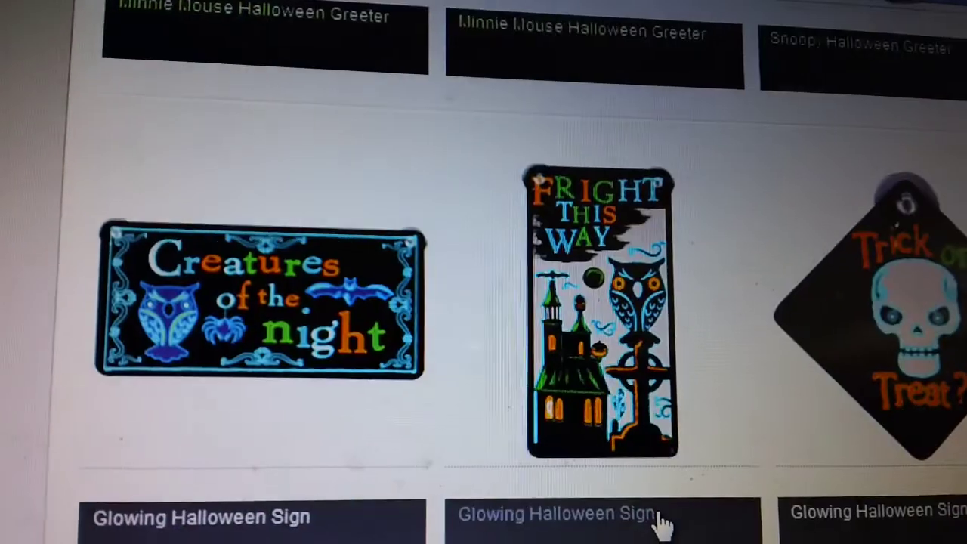
{"action": "scroll", "coordinate": [649, 522], "scroll_direction": "down", "scroll_amount": 2}
{"action": "scroll", "coordinate": [634, 529], "scroll_direction": "down", "scroll_amount": 2}
{"action": "scroll", "coordinate": [621, 538], "scroll_direction": "down", "scroll_amount": 3}
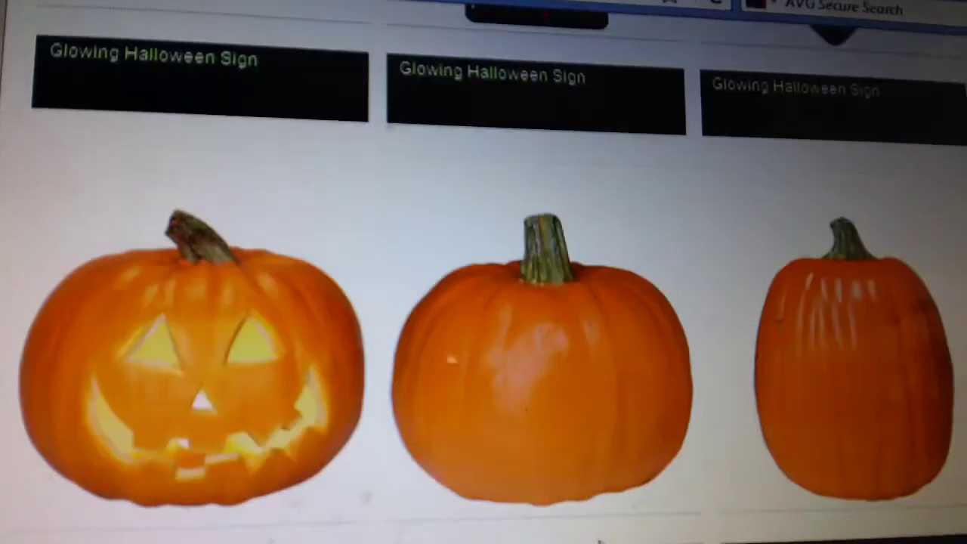
{"action": "scroll", "coordinate": [597, 527], "scroll_direction": "down", "scroll_amount": 5}
{"action": "scroll", "coordinate": [605, 524], "scroll_direction": "down", "scroll_amount": 5}
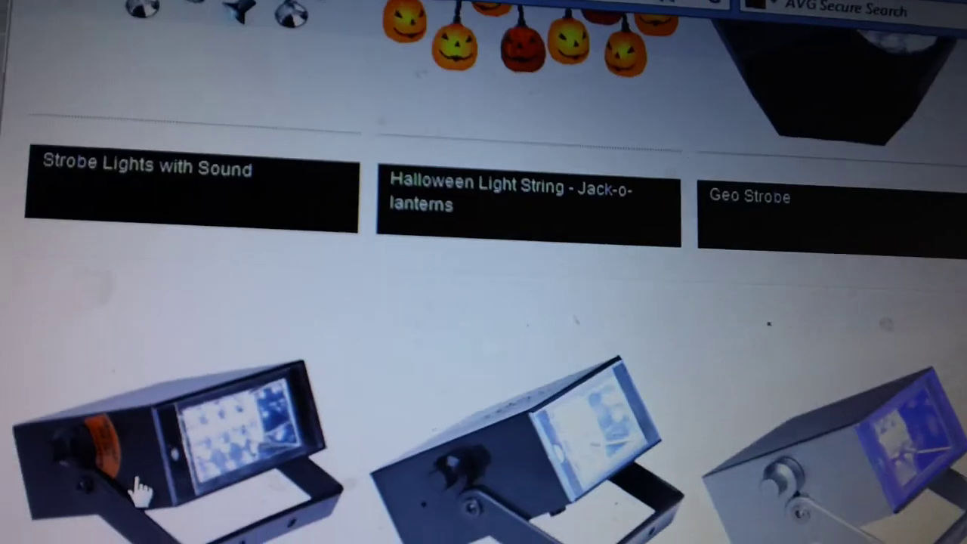
{"action": "scroll", "coordinate": [125, 432], "scroll_direction": "down", "scroll_amount": 2}
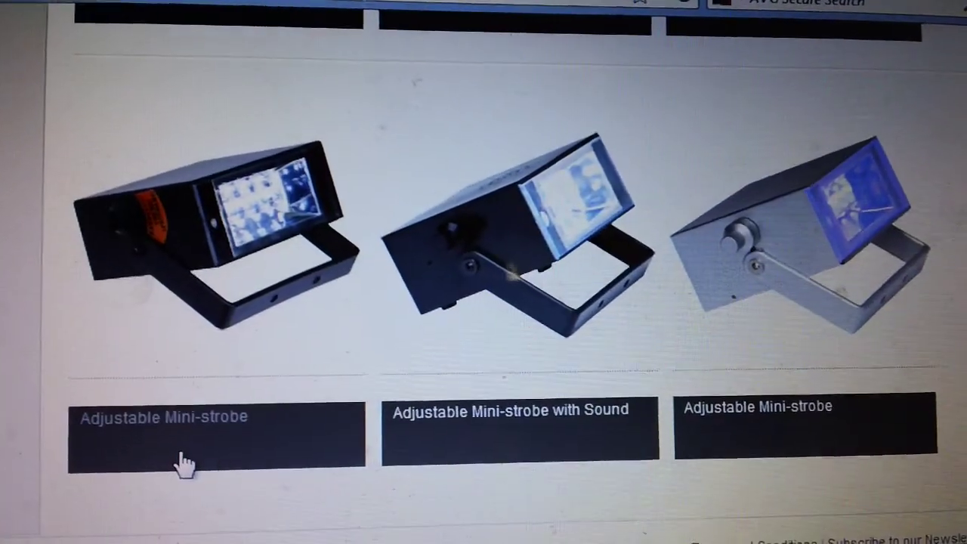
{"action": "scroll", "coordinate": [184, 464], "scroll_direction": "up", "scroll_amount": 3}
{"action": "scroll", "coordinate": [199, 442], "scroll_direction": "up", "scroll_amount": 3}
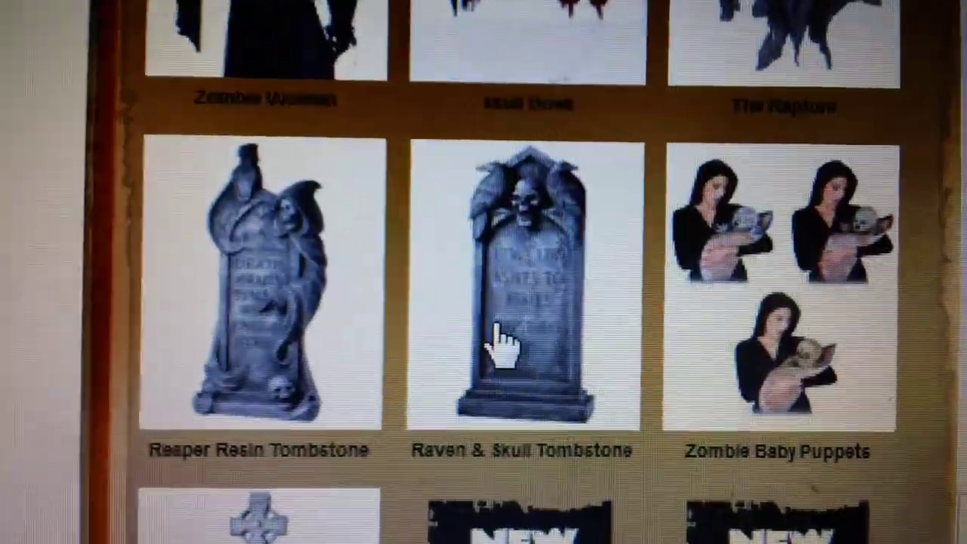
{"action": "scroll", "coordinate": [499, 344], "scroll_direction": "down", "scroll_amount": 2}
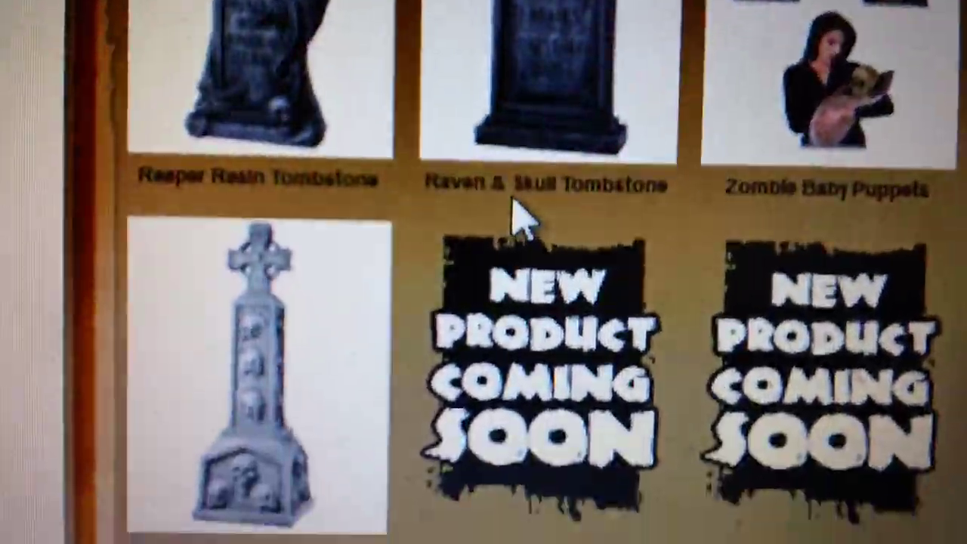